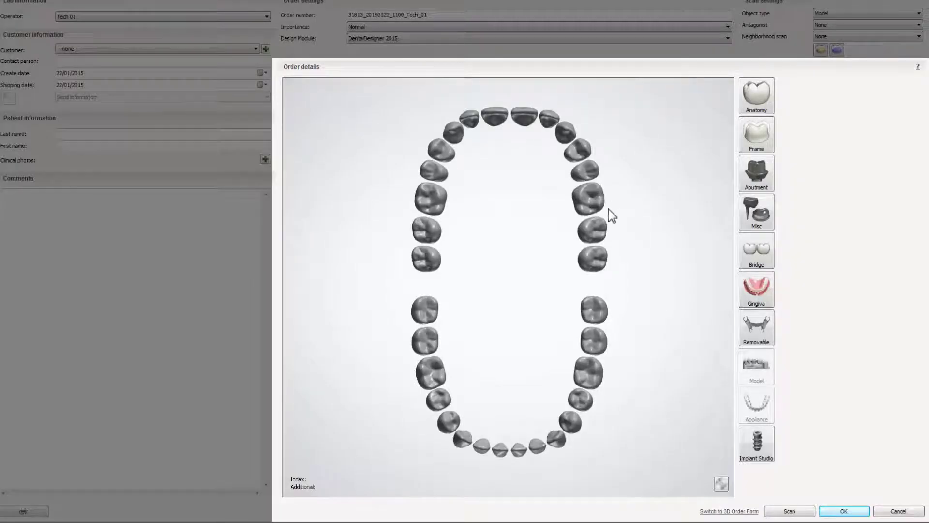
Step: Select teeth 26 and 22 as anatomic Zirkon crowns and show the temporary restoration types
click(592, 202)
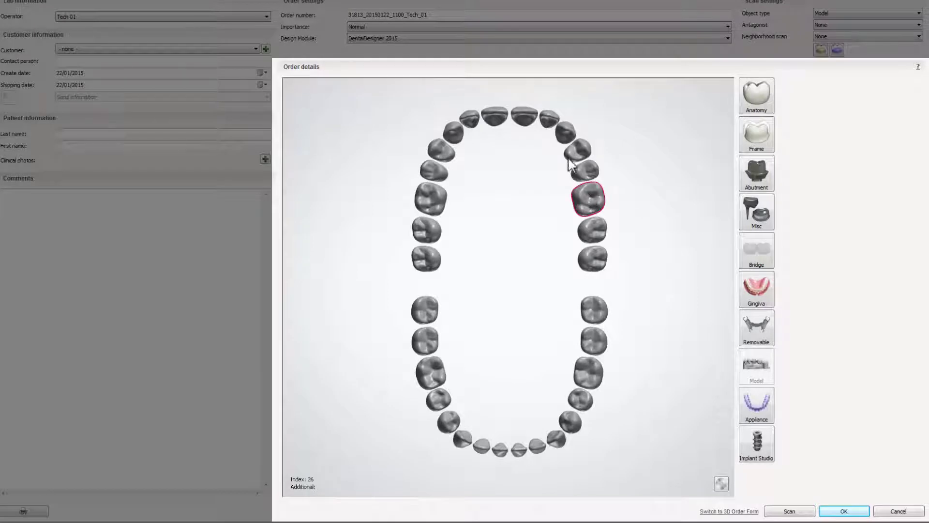
click(550, 119)
click(755, 103)
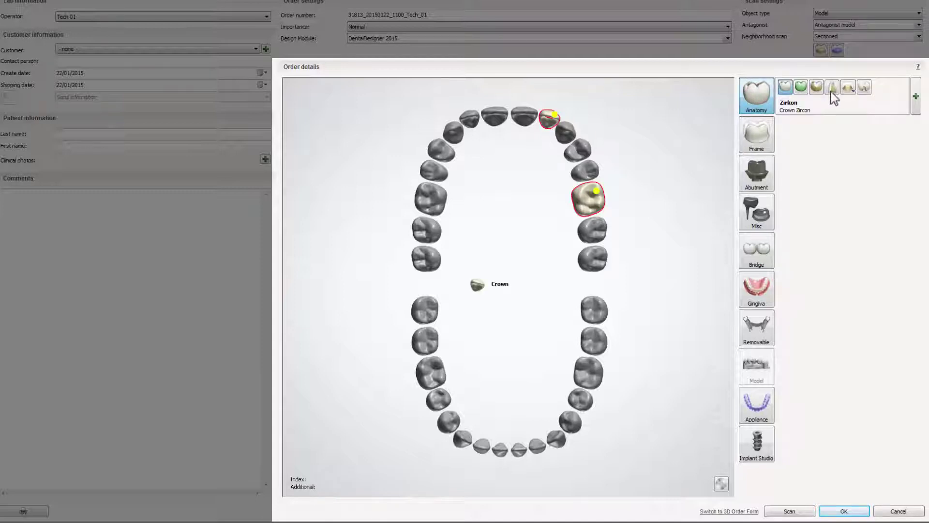
click(847, 90)
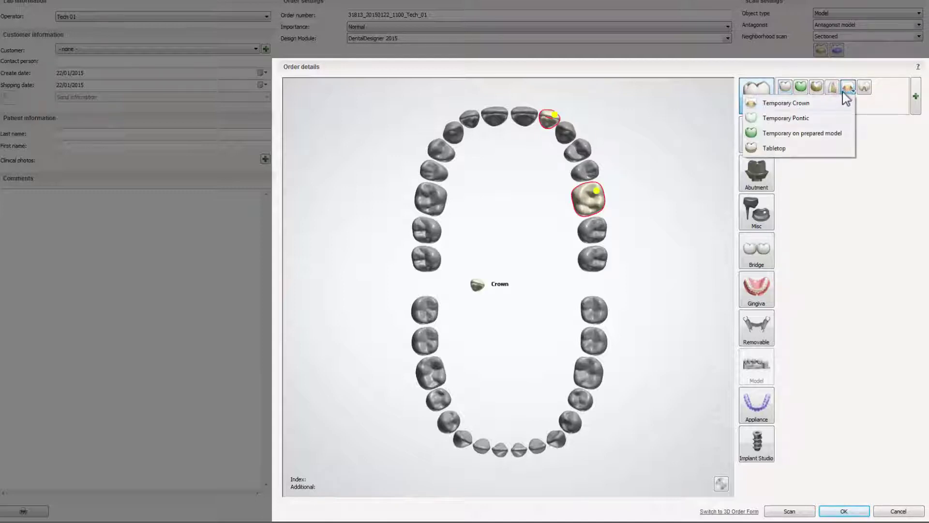
Step: Make teeth 22 and 26 Tabletops, annotate tooth 22, and set its insertion direction from an orbited view
click(773, 149)
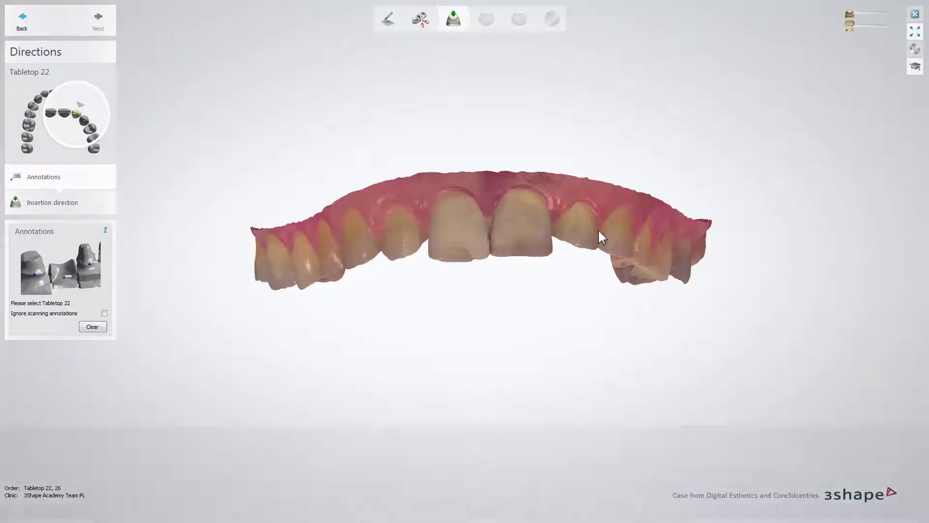
click(584, 203)
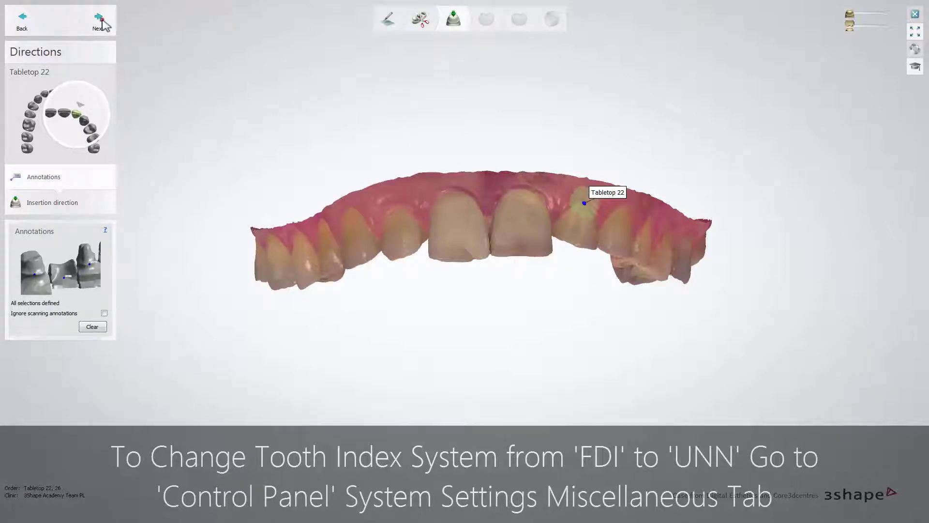
click(100, 22)
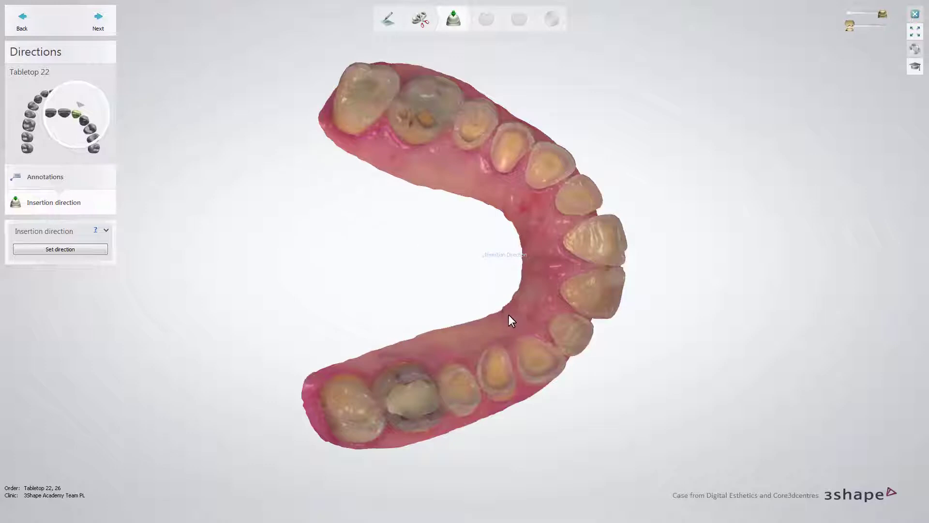
right_drag(503, 314, 460, 308)
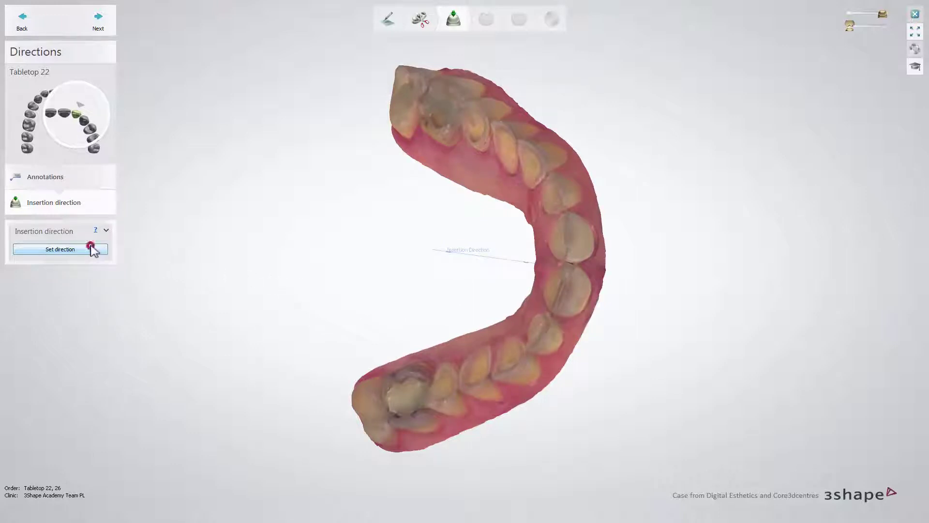
click(92, 248)
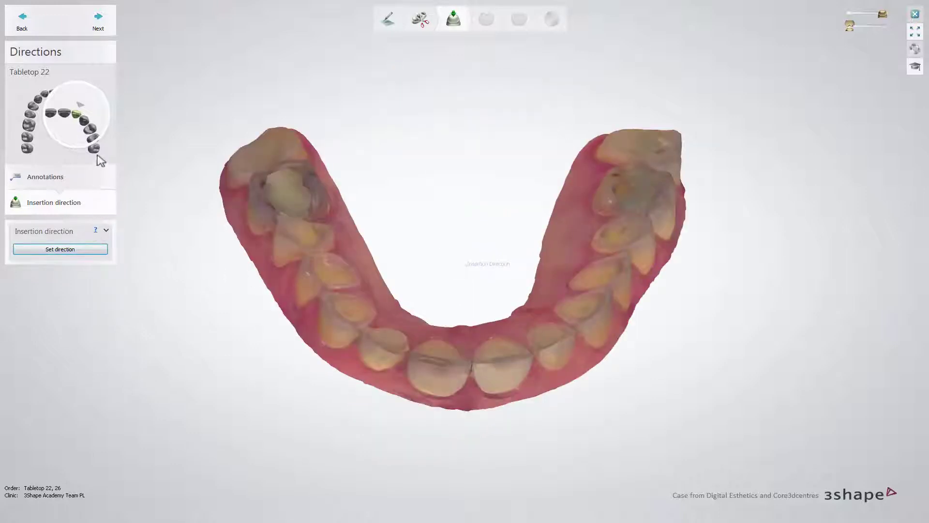
Step: Annotate tooth 26, set its insertion direction from a tilted view, and advance to anatomy pre-design
click(99, 22)
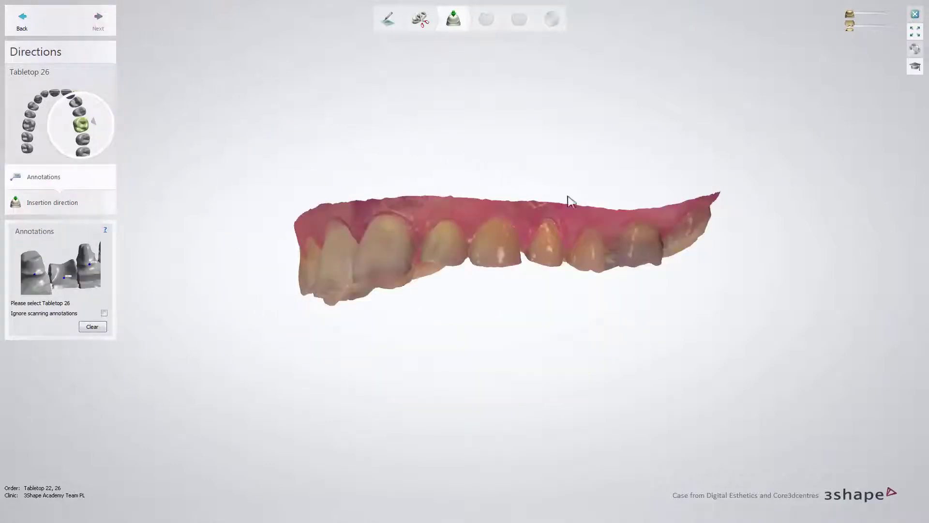
click(639, 223)
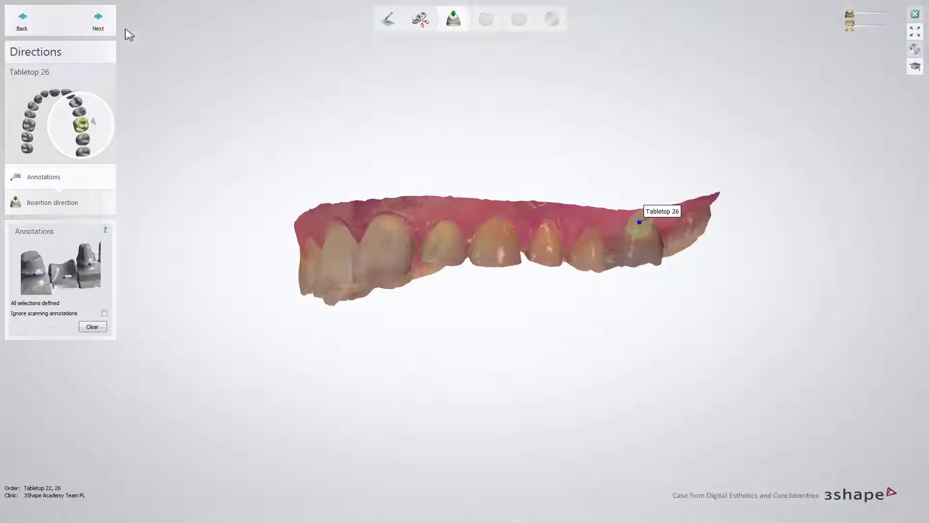
click(100, 22)
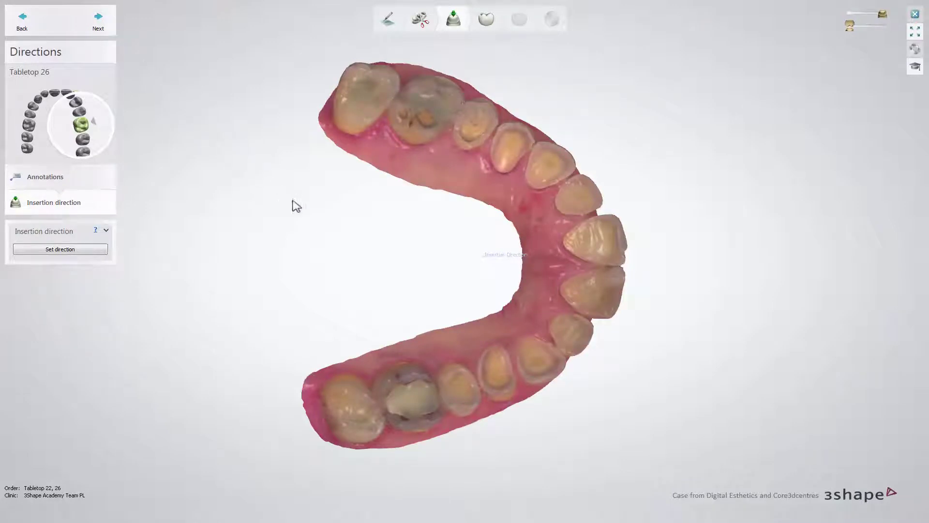
right_drag(422, 324, 359, 303)
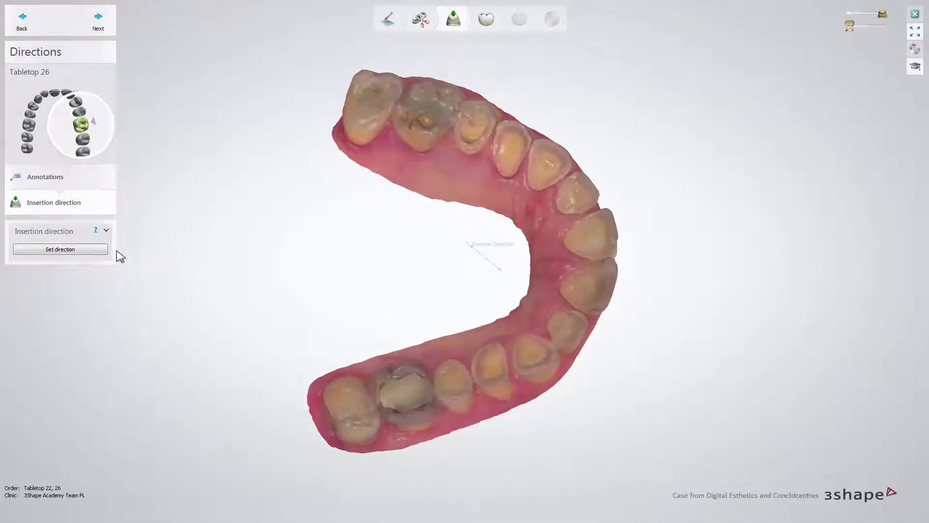
click(95, 249)
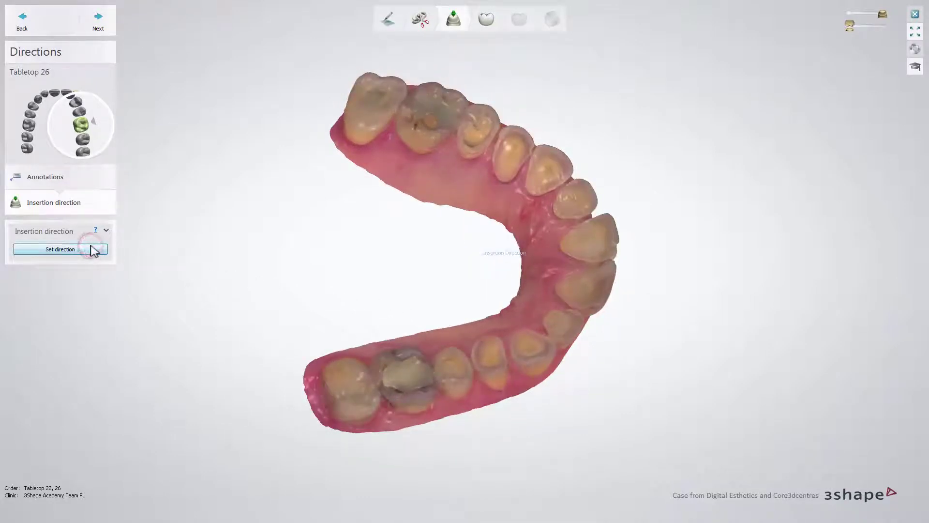
click(107, 27)
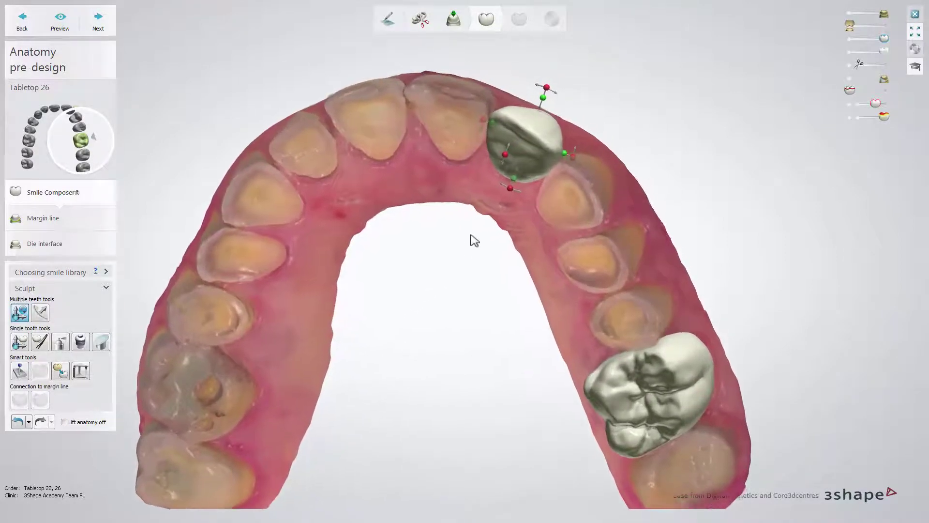
Step: Nudge the tooth 22 tabletop with the gizmo and open it for individual morphing
drag(532, 103, 515, 111)
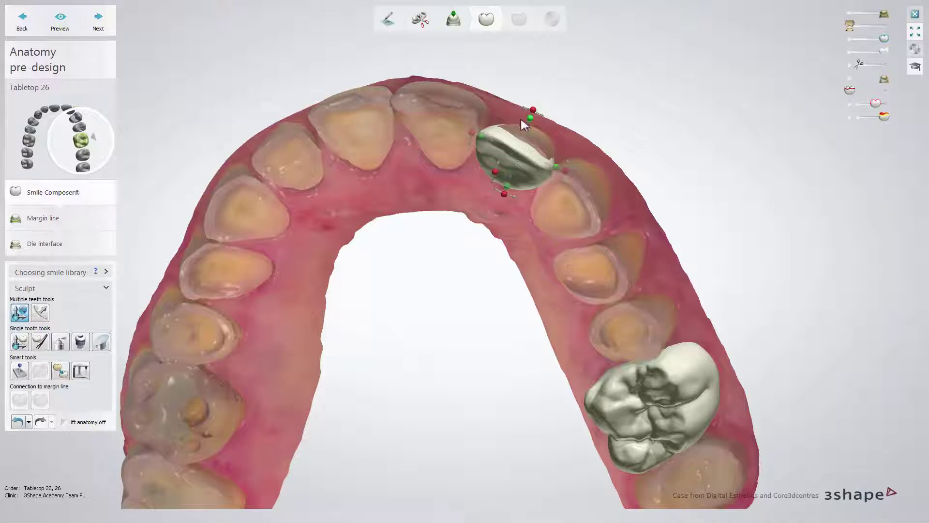
double_click(557, 165)
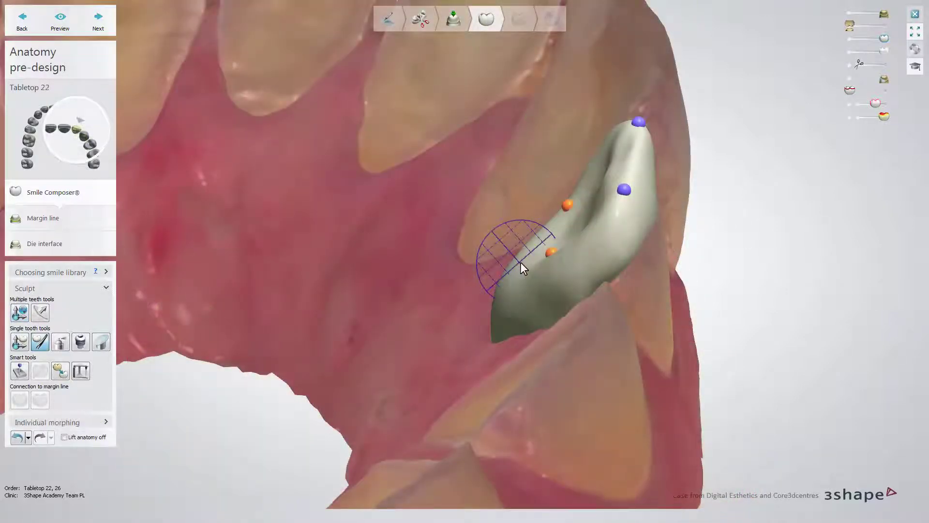
Step: Sculpt the lower edge of tabletop 22 and drop tabletop 26 by about 1.11 mm
drag(522, 263, 526, 265)
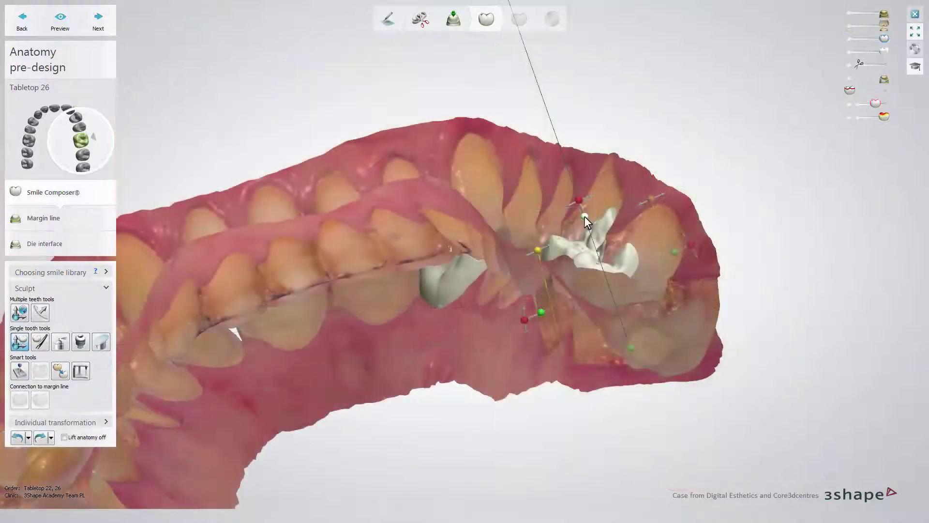
drag(585, 216, 592, 243)
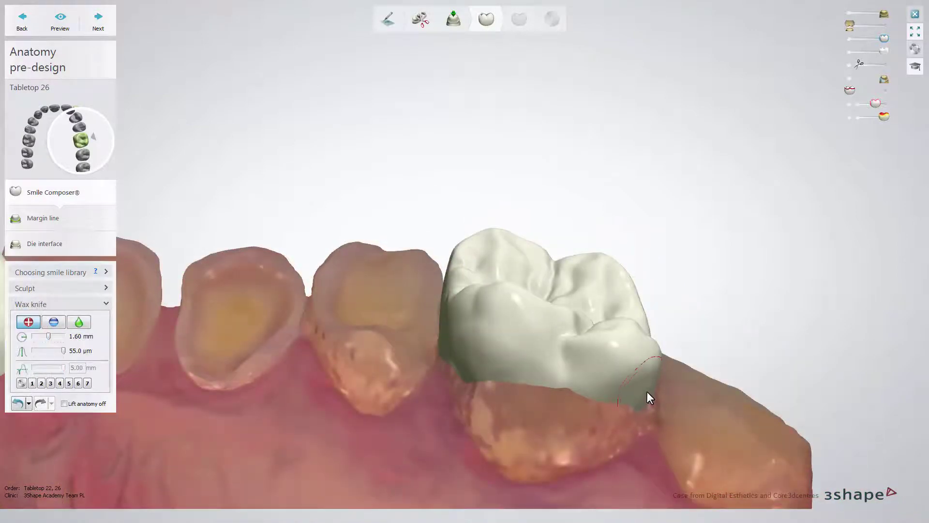
right_drag(647, 391, 521, 356)
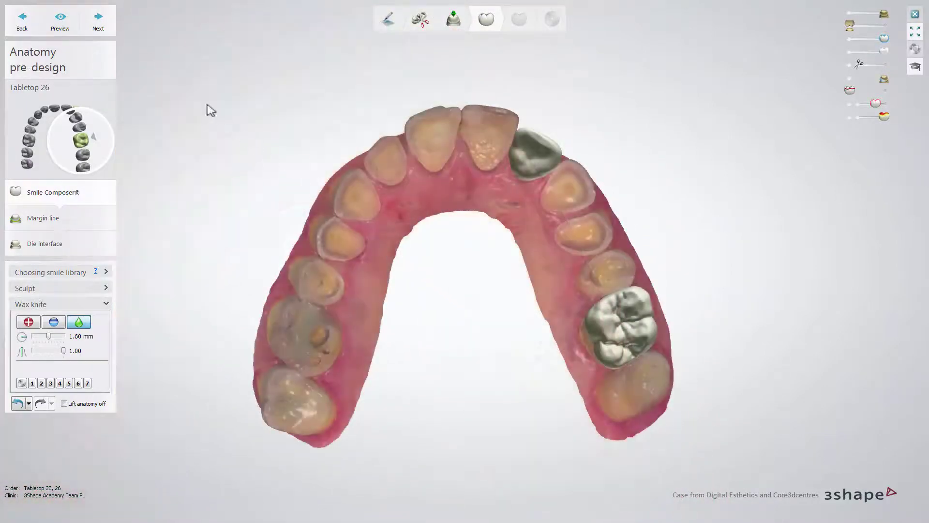
Step: Make tabletop 22 see-through and redraw the lower part of its margin line
click(110, 25)
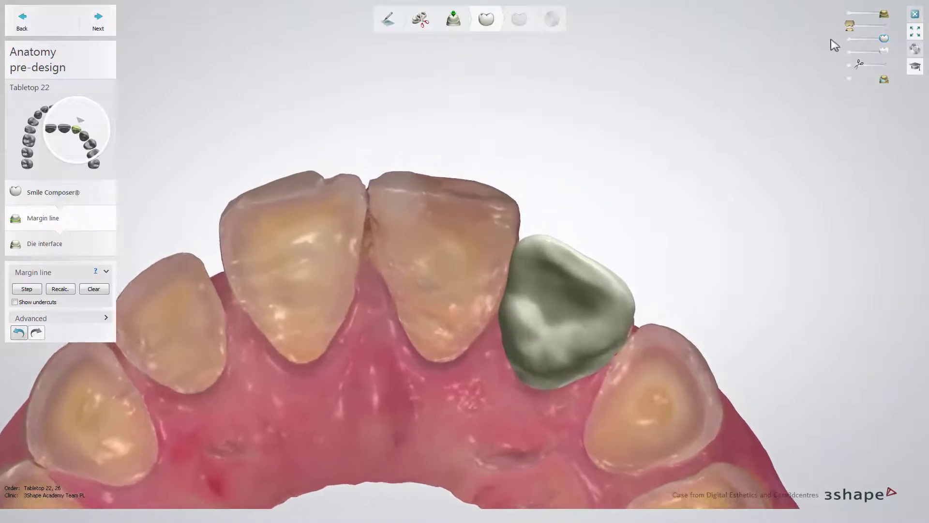
drag(883, 38, 870, 38)
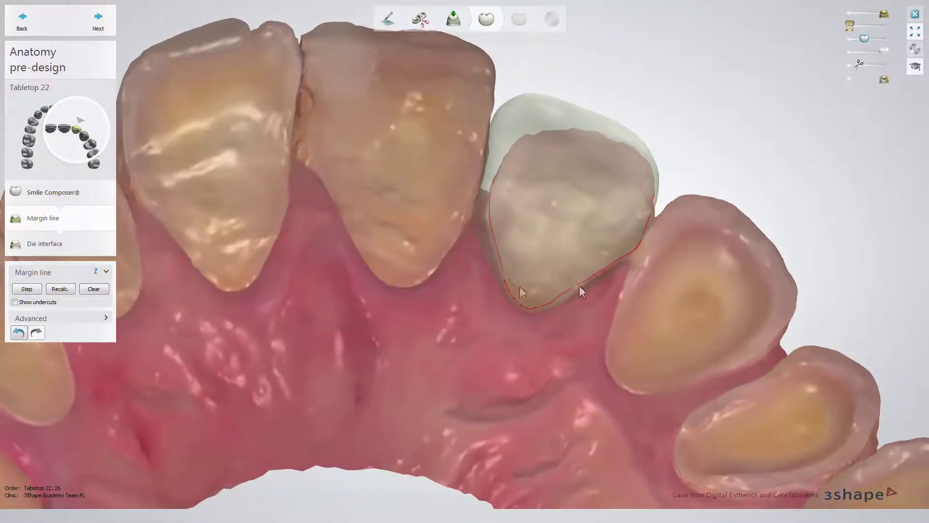
mouse_move(505, 266)
mouse_down()
mouse_move(540, 289)
mouse_move(564, 291)
mouse_up()
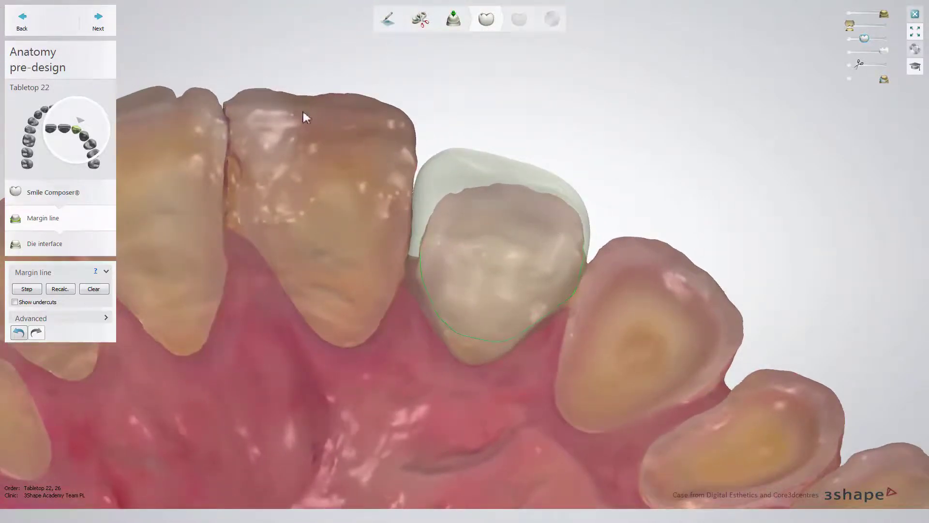
Step: Make tabletop 26 translucent, redraw its margin line along the preparation, and smooth out the kink
click(102, 25)
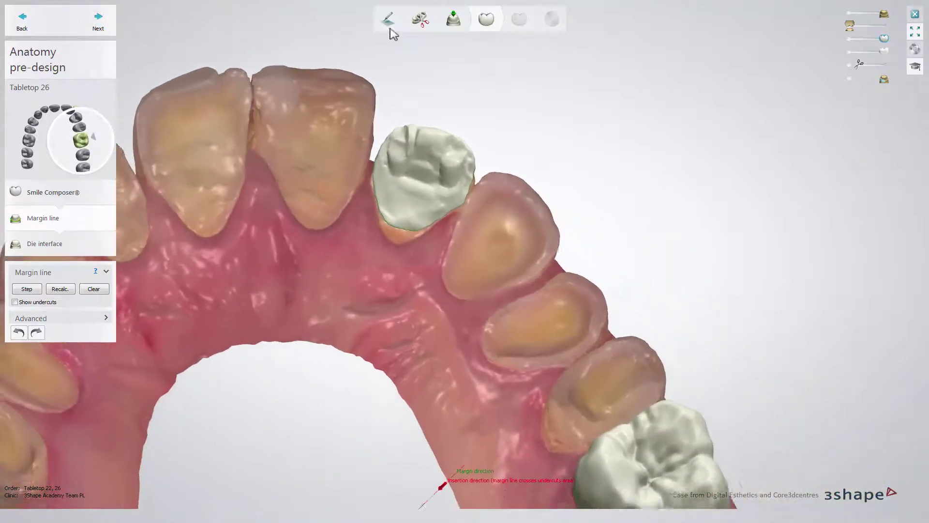
click(868, 39)
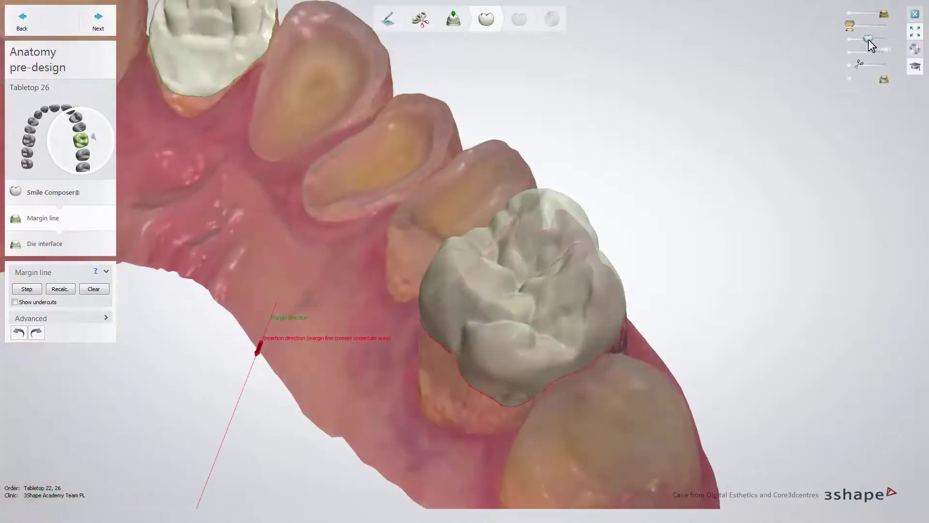
drag(869, 41, 866, 40)
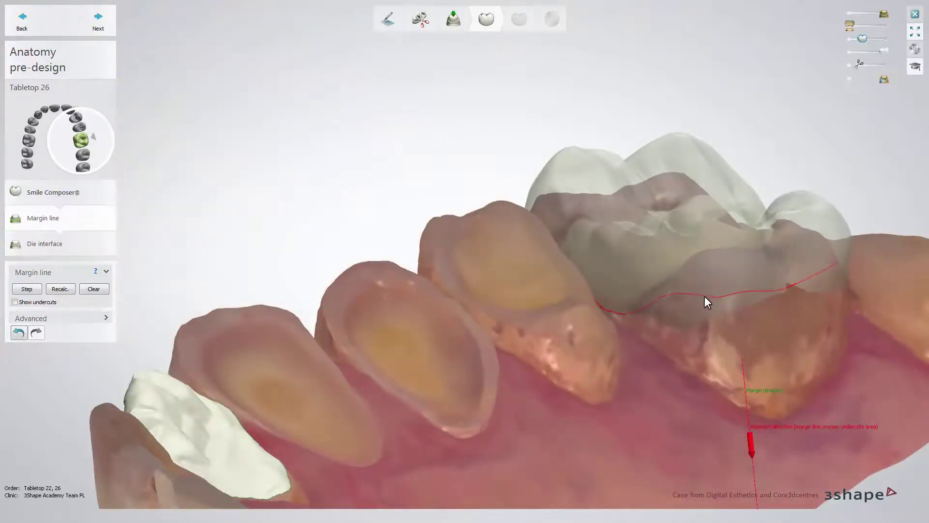
drag(684, 290, 671, 290)
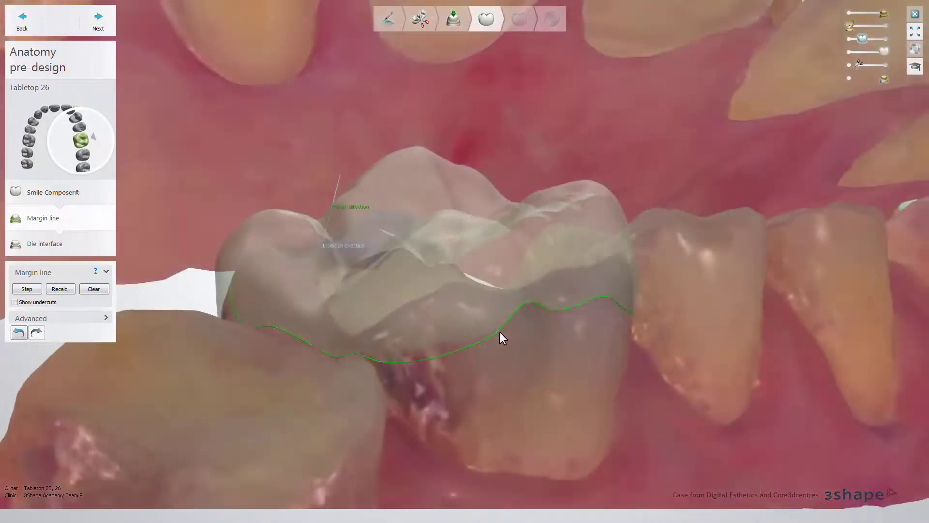
click(537, 310)
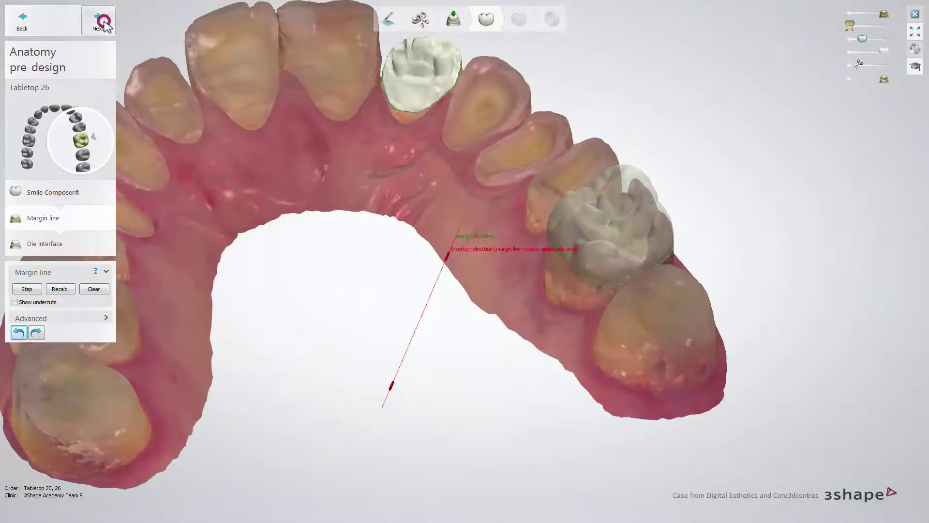
click(98, 22)
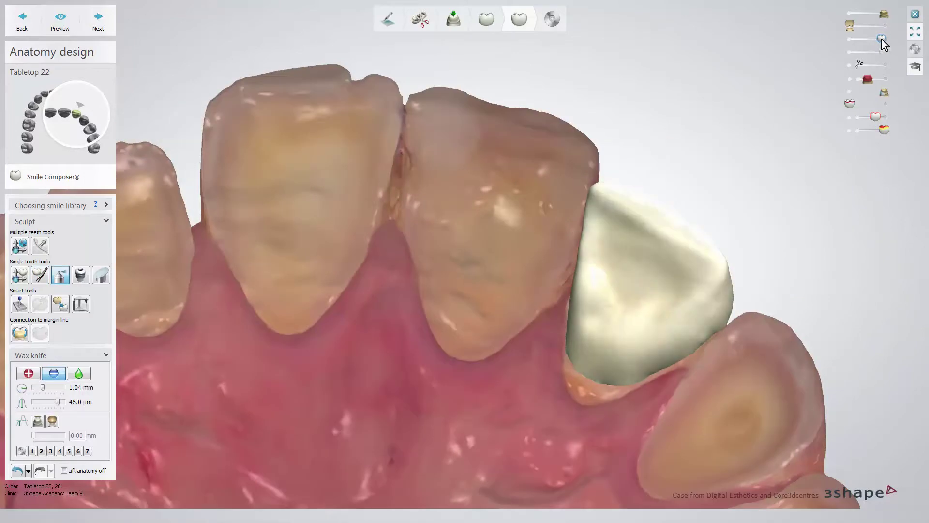
Step: Check tabletop 22's fit through transparency, then complete and save the design
mouse_move(882, 39)
mouse_down()
mouse_move(855, 38)
mouse_move(891, 43)
mouse_up()
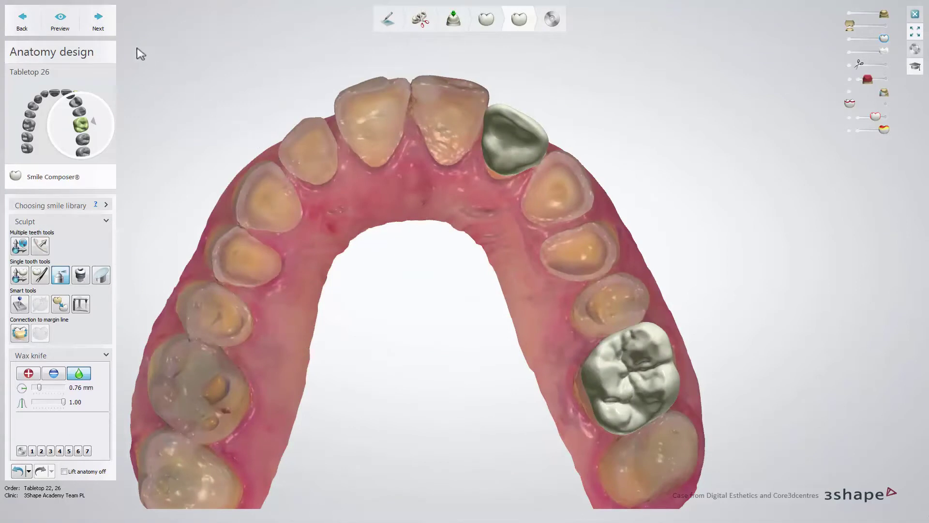
click(98, 21)
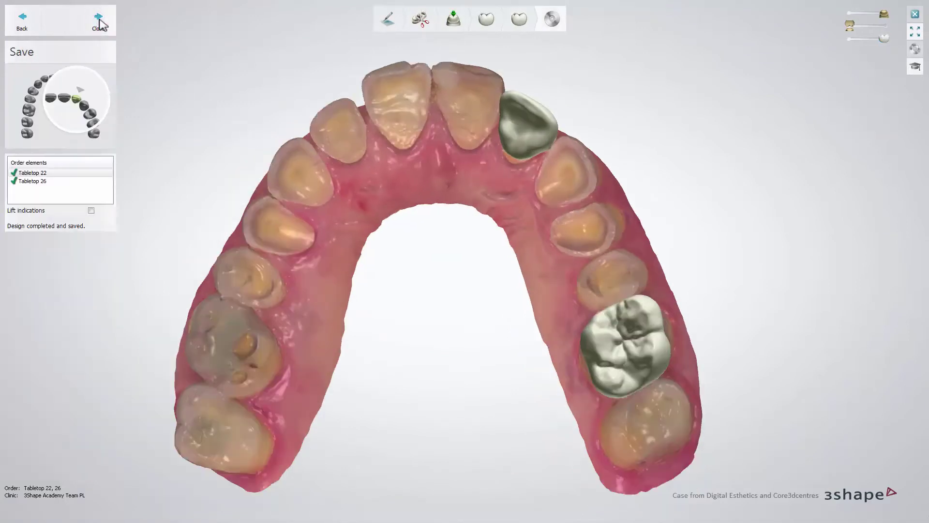